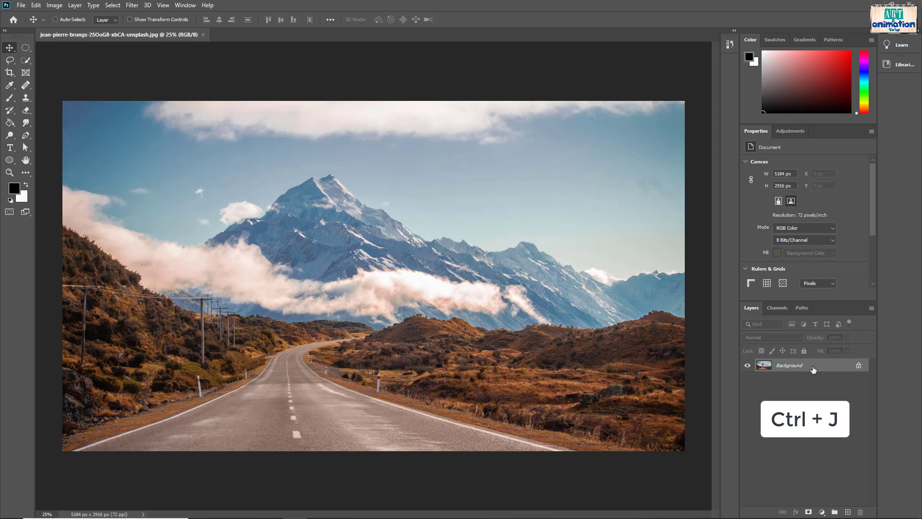
Duplicate the Background layer and name the duplicate "Background copy".
key(ctrl+j)
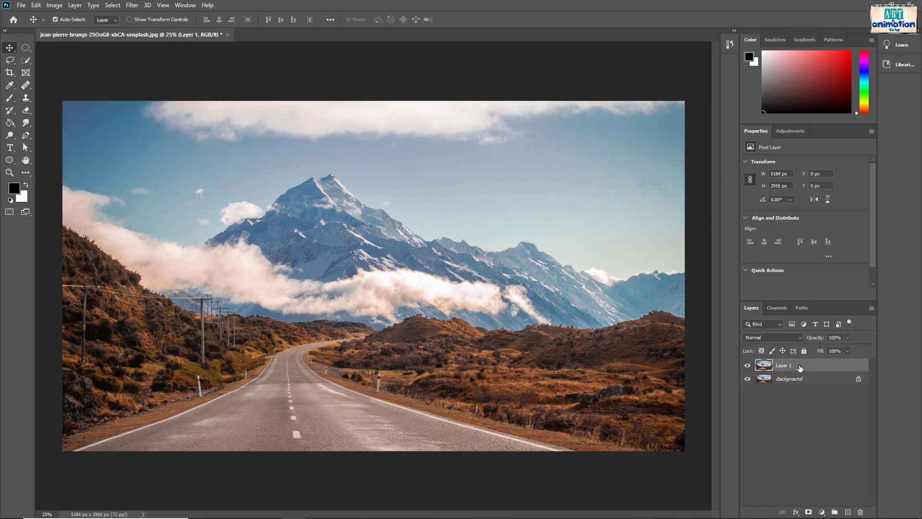
double_click(800, 366)
text(Background copy)
key(Return)
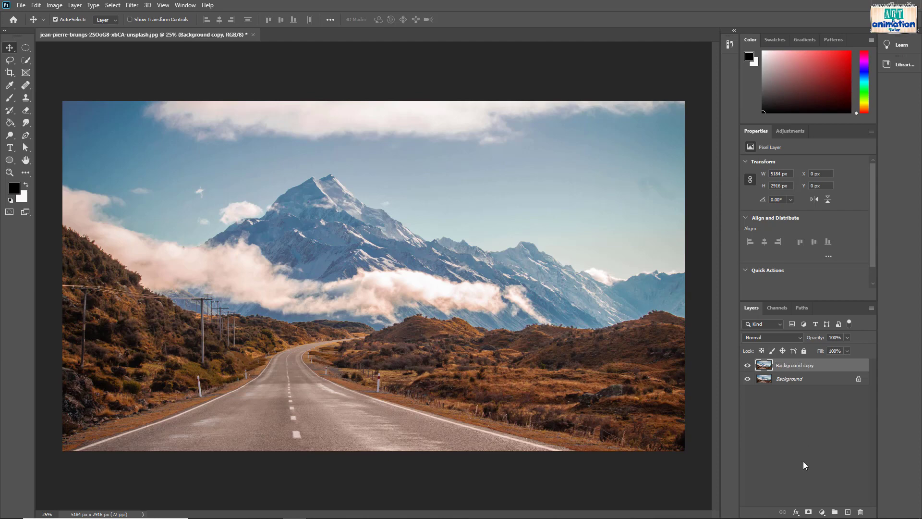
On a new layer, create a black-filled circle about 1372 by 1384 px over the mountain peak, and place that layer beneath Background copy.
click(847, 512)
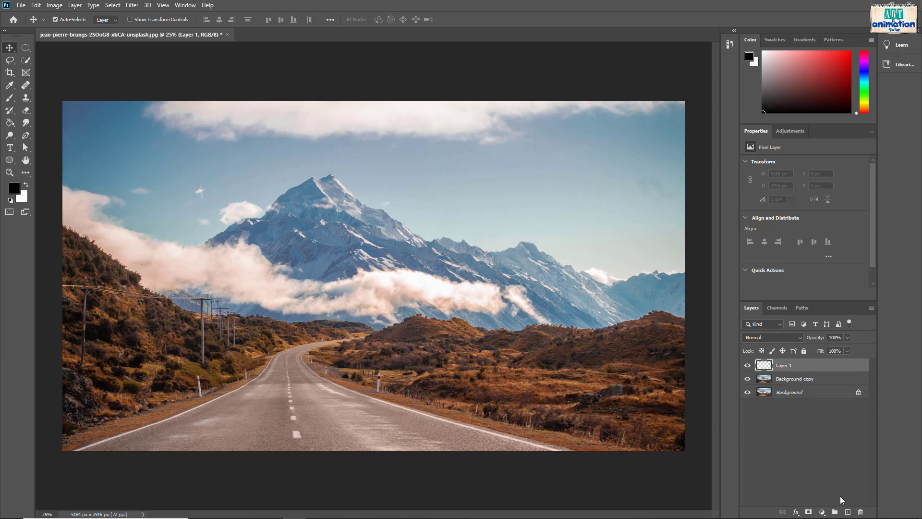
click(26, 47)
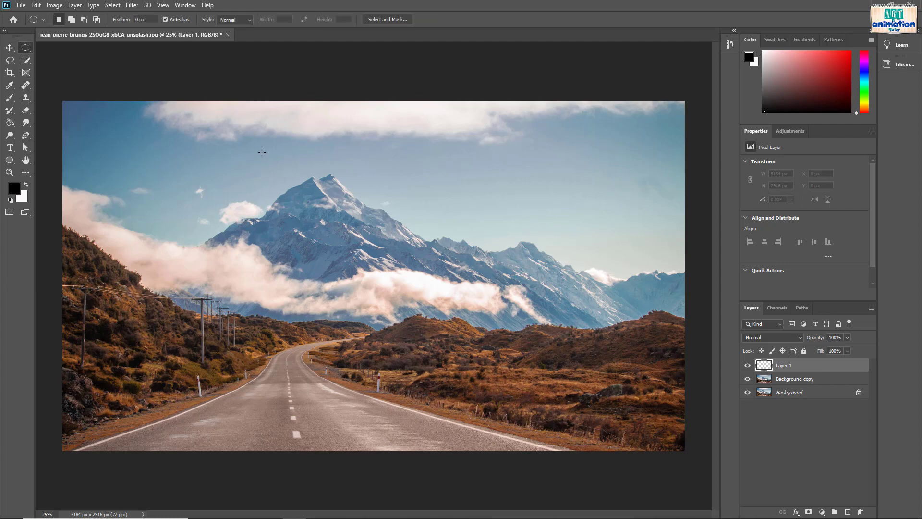
drag(259, 141, 423, 306)
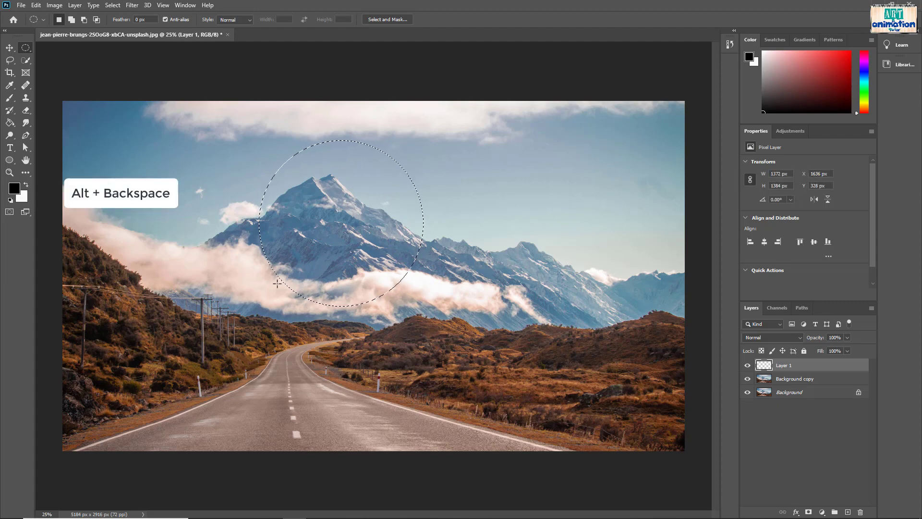
key(alt+BackSpace)
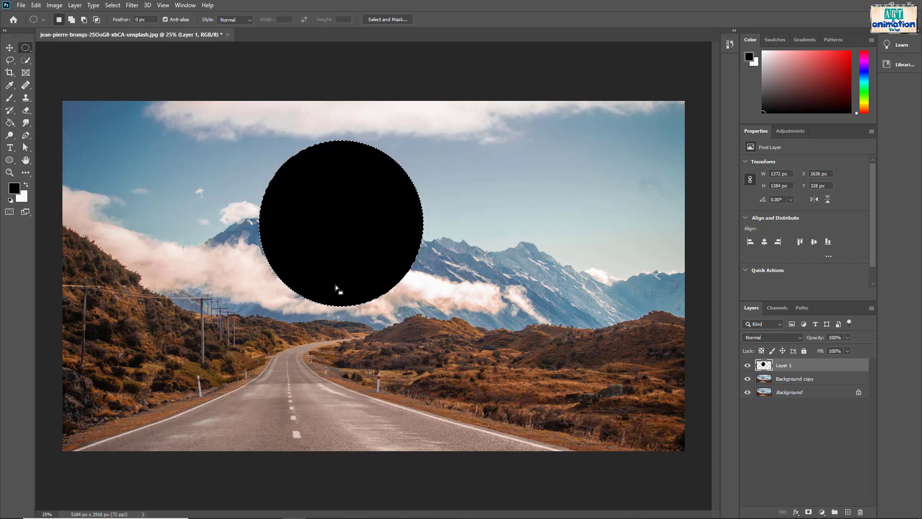
drag(786, 366, 789, 379)
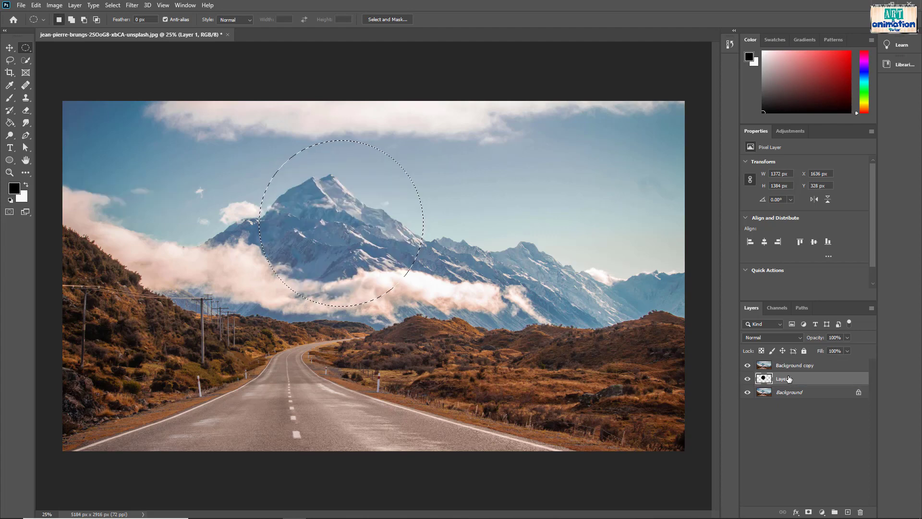
Clear the selection and apply the Spherize filter to Background copy with an amount of 100% in Normal mode.
click(795, 365)
key(ctrl+d)
click(132, 5)
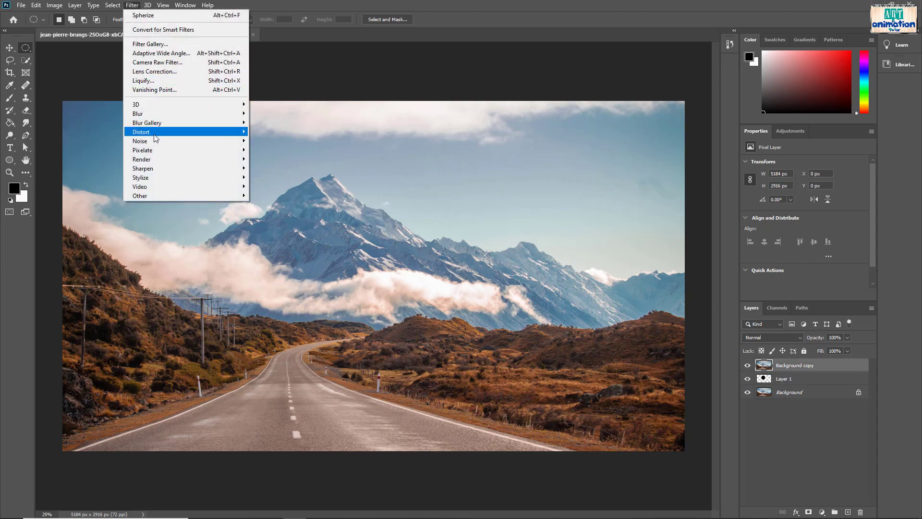
mouse_move(163, 132)
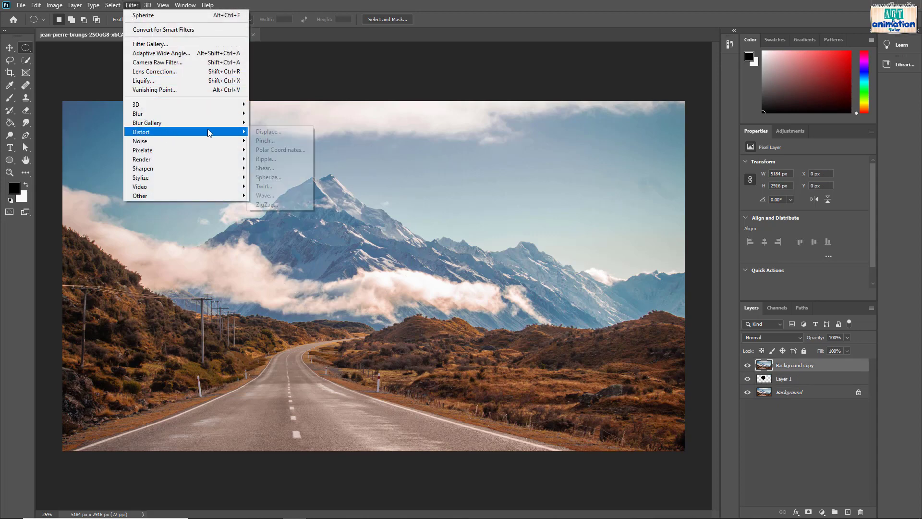
click(268, 177)
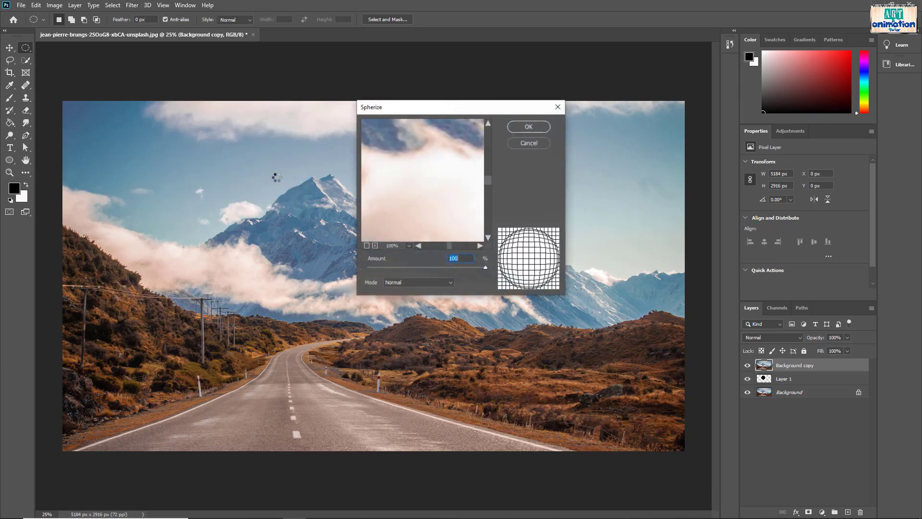
click(527, 128)
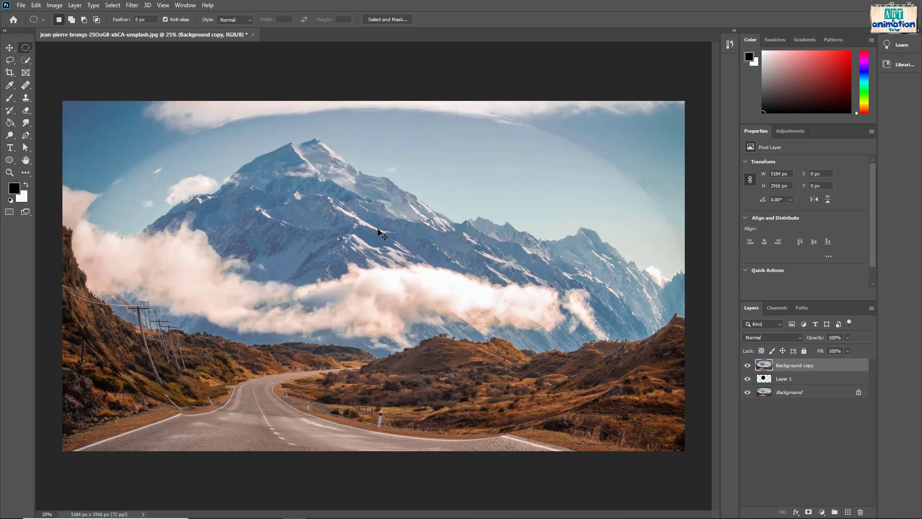
Scale and reposition the spherized Background copy to fit the black circle's bounds, and mask it to the circle's shape.
key(ctrl+t)
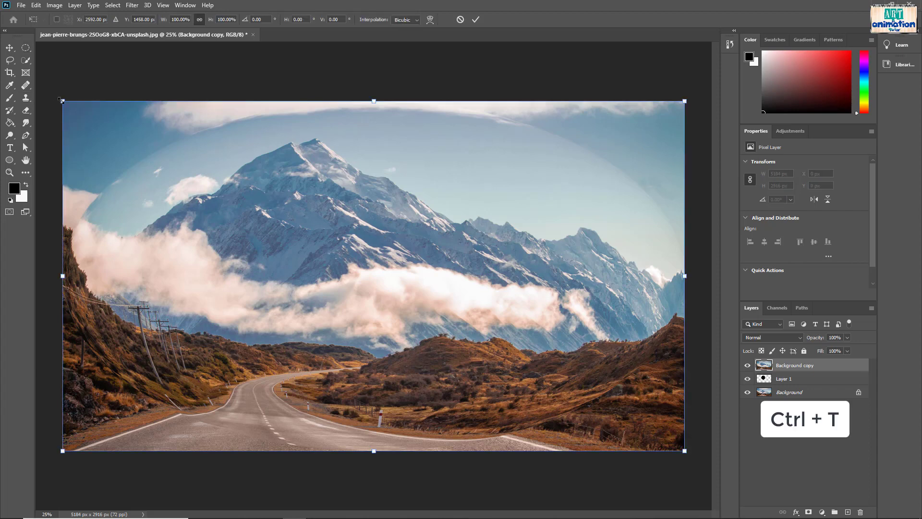
drag(62, 101, 381, 280)
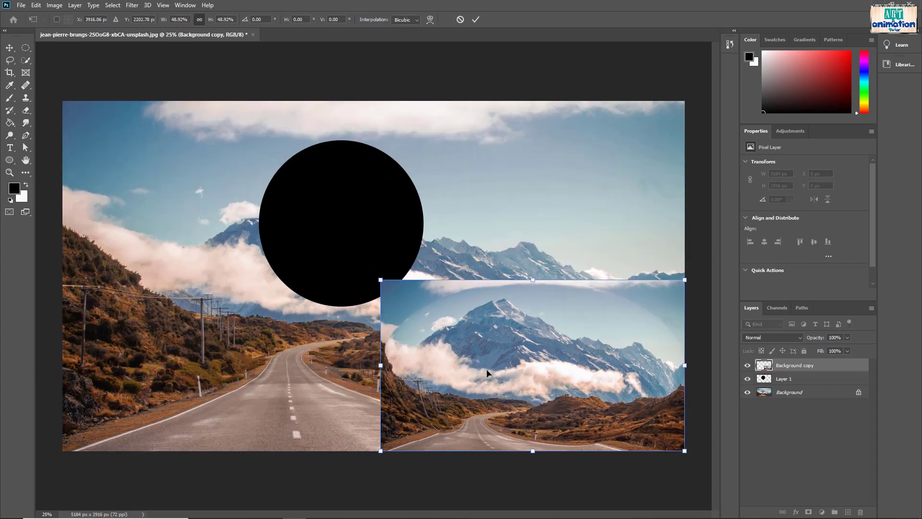
drag(487, 372, 305, 234)
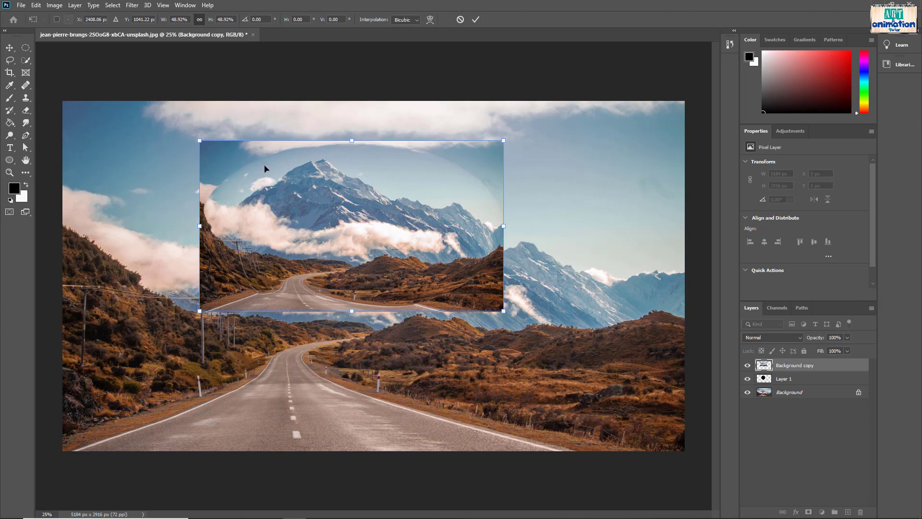
drag(200, 153, 260, 156)
drag(377, 312, 380, 306)
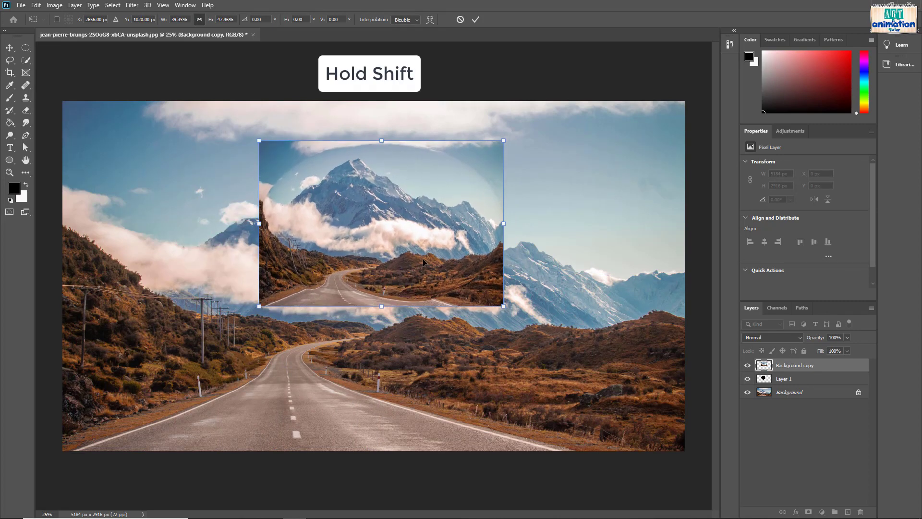
drag(504, 223, 423, 223)
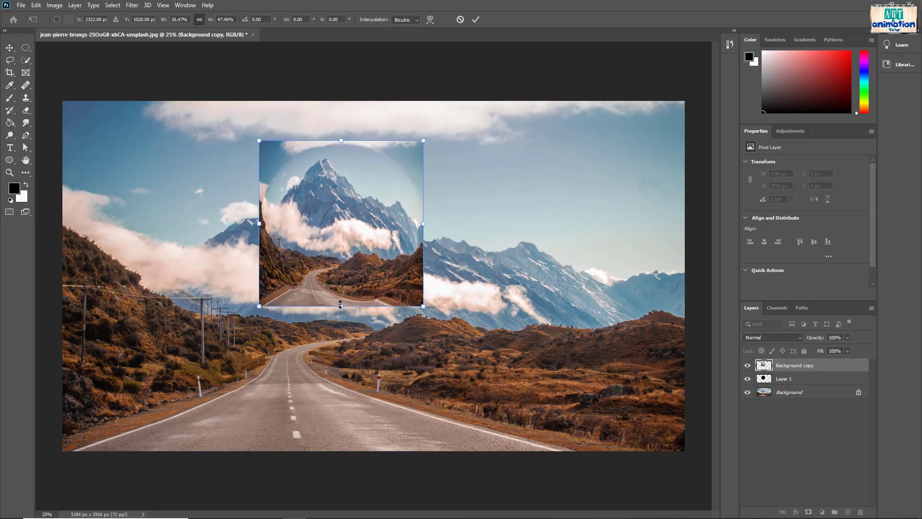
drag(340, 305, 341, 306)
drag(259, 227, 259, 226)
ctrl+click(764, 379)
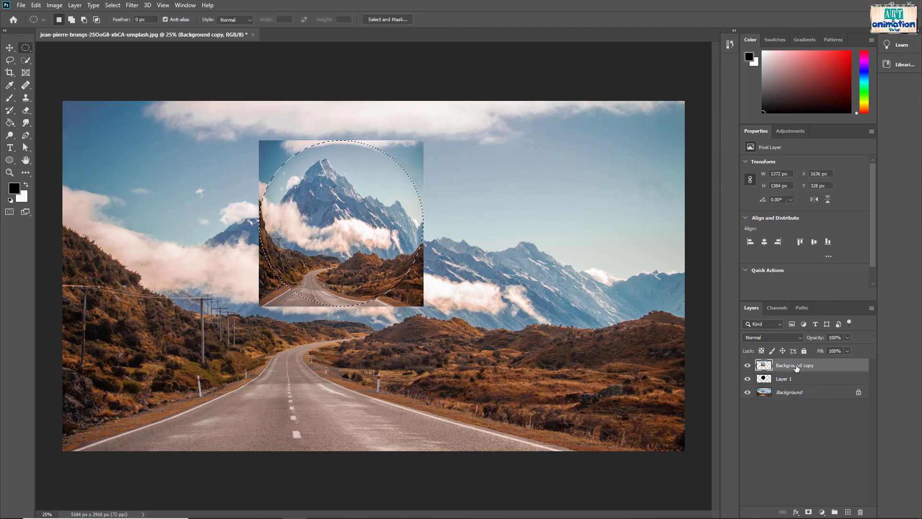
click(810, 512)
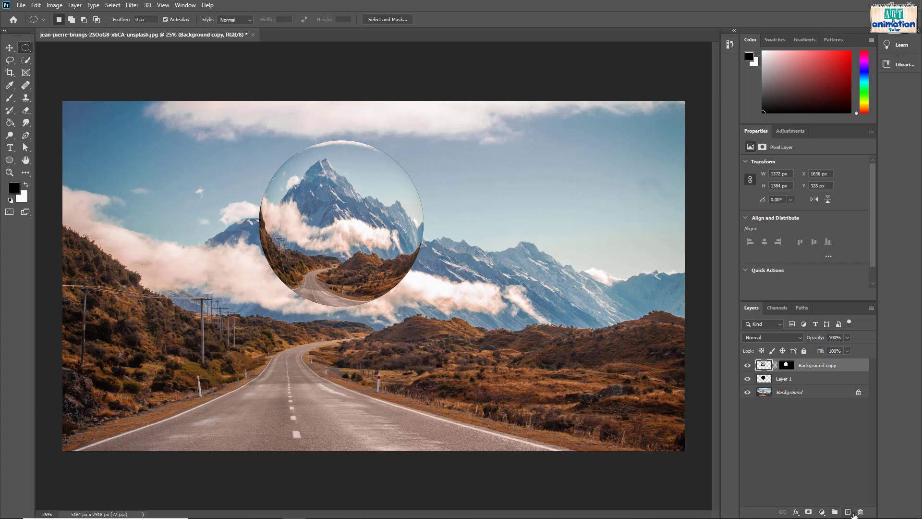
On a new layer, paint soft black shading along the circle's left and lower edge and white highlights at its upper right.
click(848, 512)
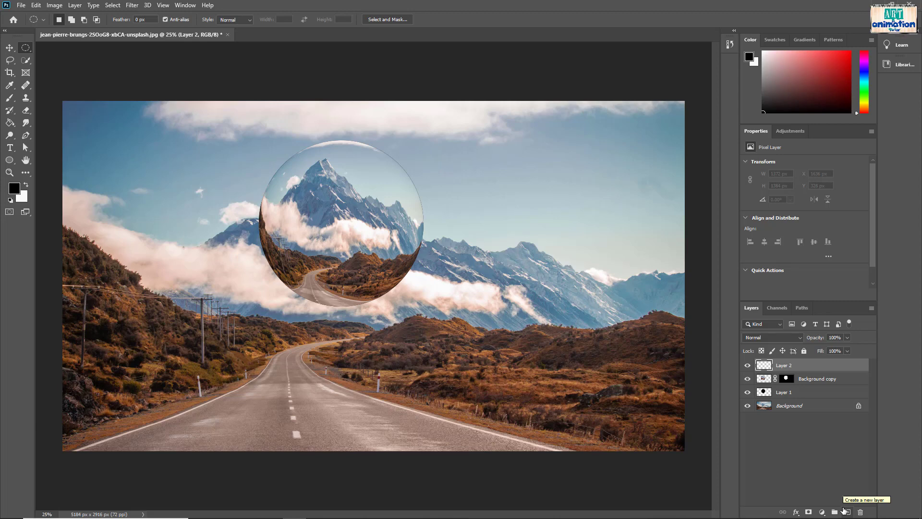
click(10, 99)
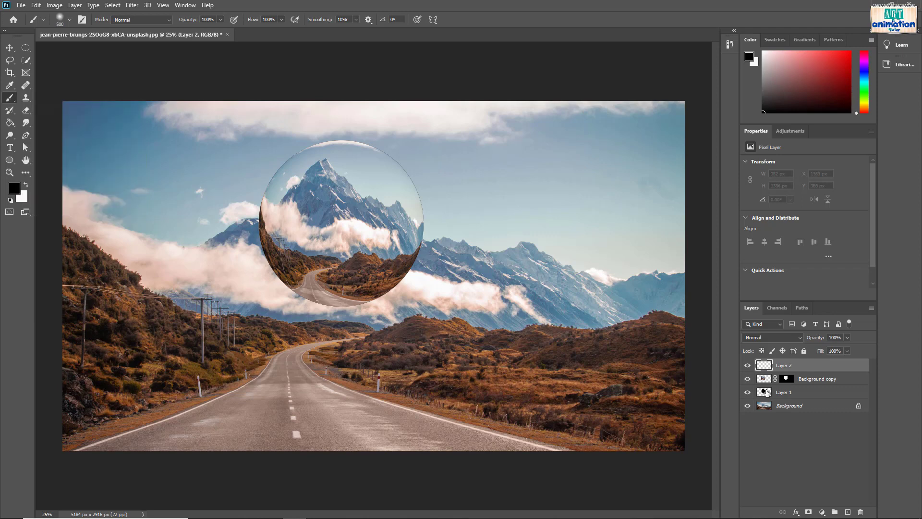
ctrl+click(764, 392)
mouse_move(269, 173)
mouse_down()
mouse_move(307, 161)
mouse_move(279, 180)
mouse_move(271, 218)
mouse_move(277, 256)
mouse_move(306, 285)
mouse_move(374, 295)
mouse_move(346, 294)
mouse_move(285, 257)
mouse_move(287, 184)
mouse_move(331, 178)
mouse_move(298, 173)
mouse_move(279, 186)
mouse_move(276, 229)
mouse_move(331, 285)
mouse_up()
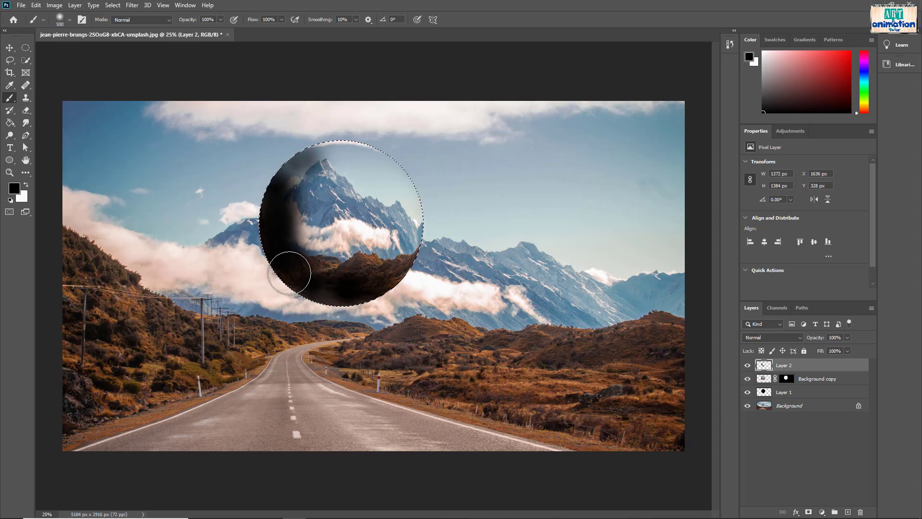
key(x)
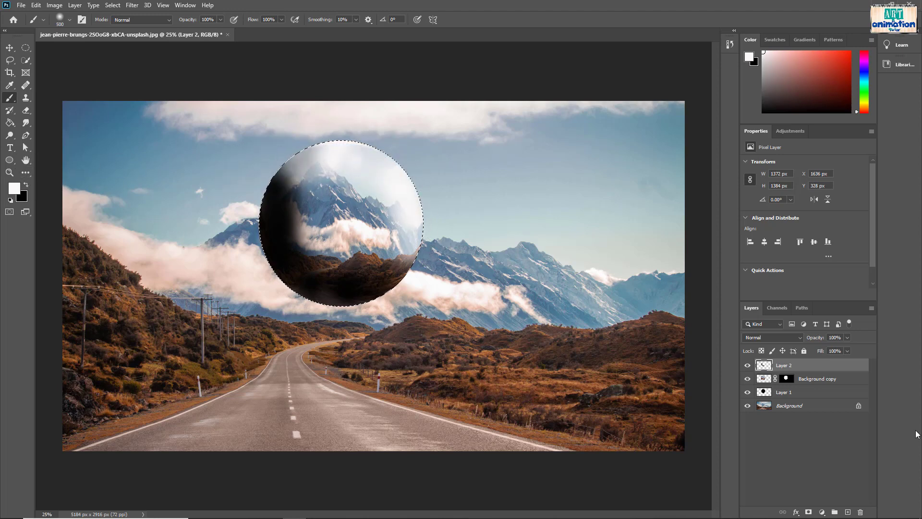
Set the painted shading layer's blend mode to Soft Light and its opacity to 59%.
click(800, 339)
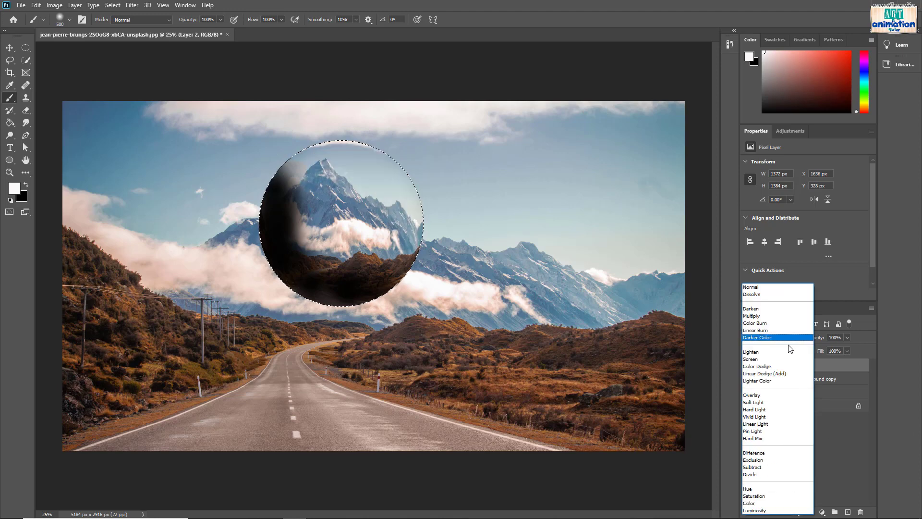
click(775, 404)
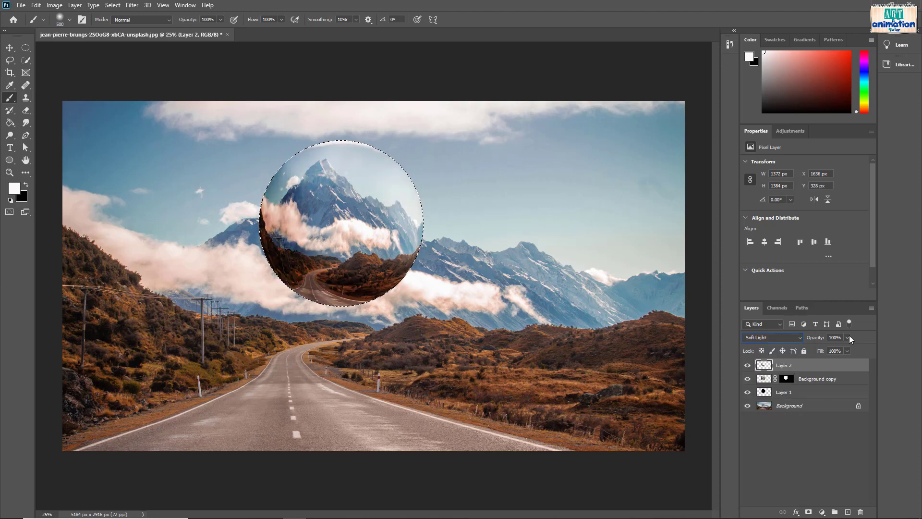
click(847, 337)
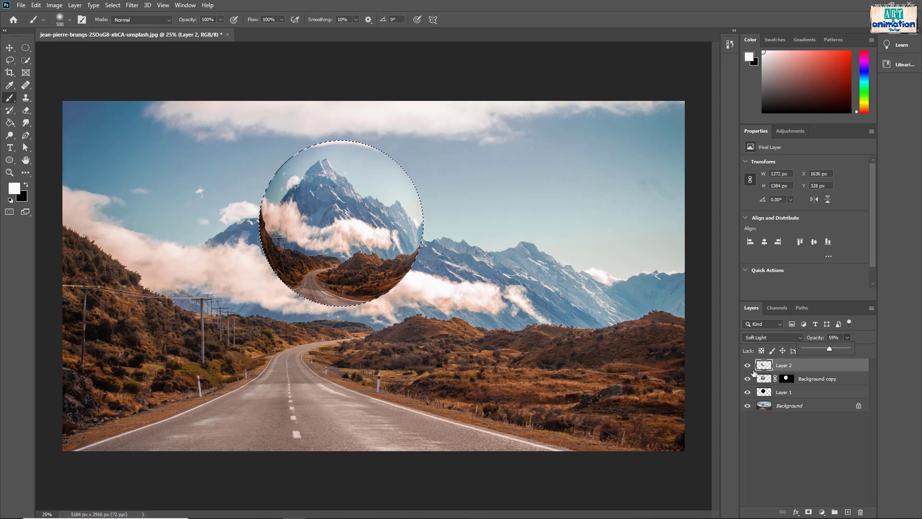
Add a white Inner Glow to Background copy with Overlay blending, 52% opacity, Edge source and a size of 147 px.
click(818, 383)
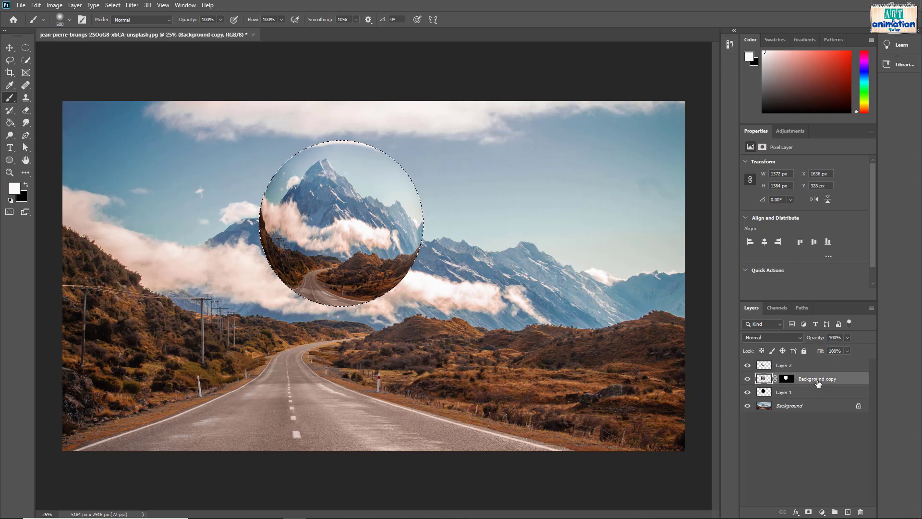
right_click(818, 383)
click(727, 126)
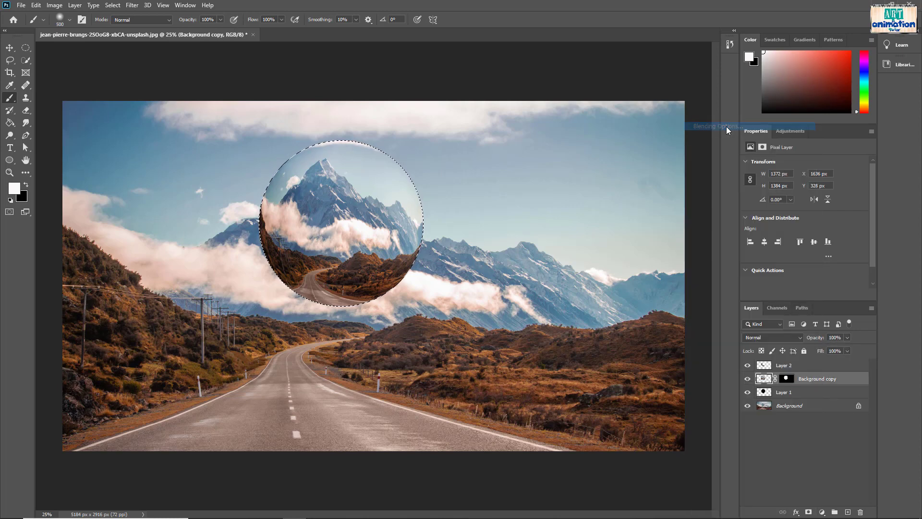
click(524, 226)
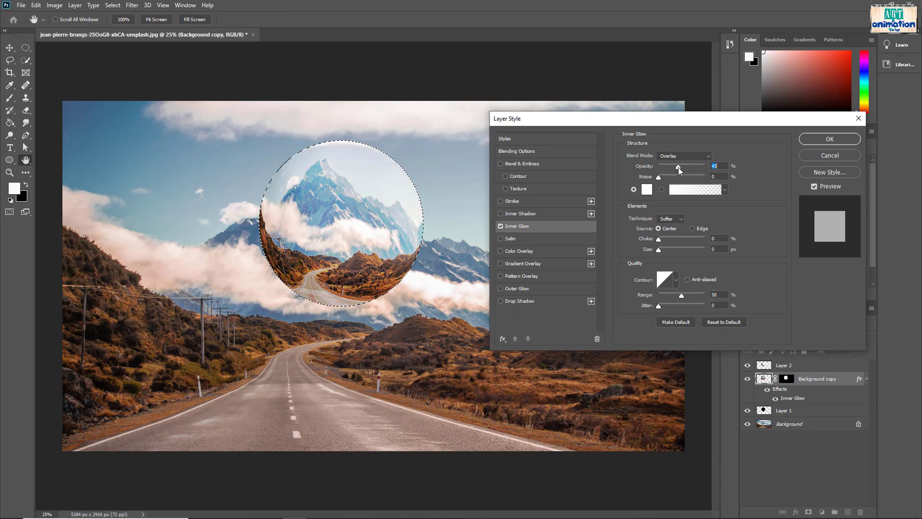
drag(683, 170, 683, 170)
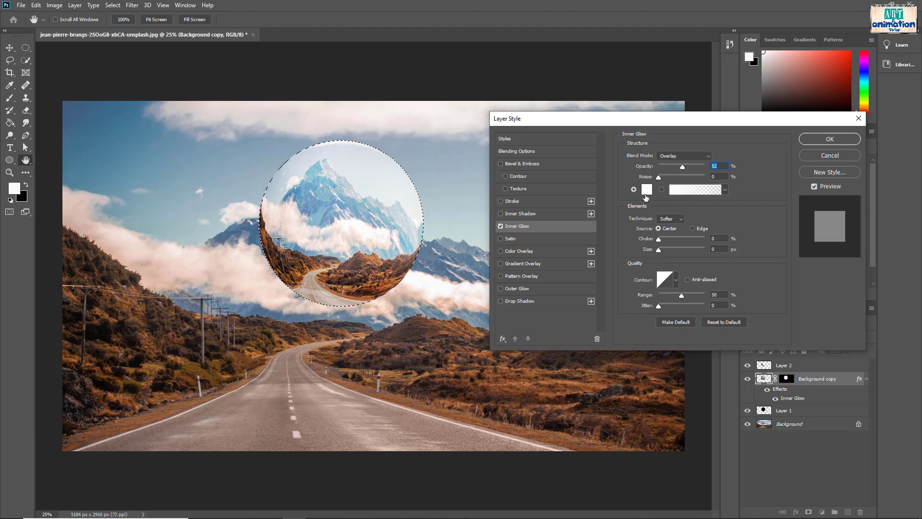
click(693, 229)
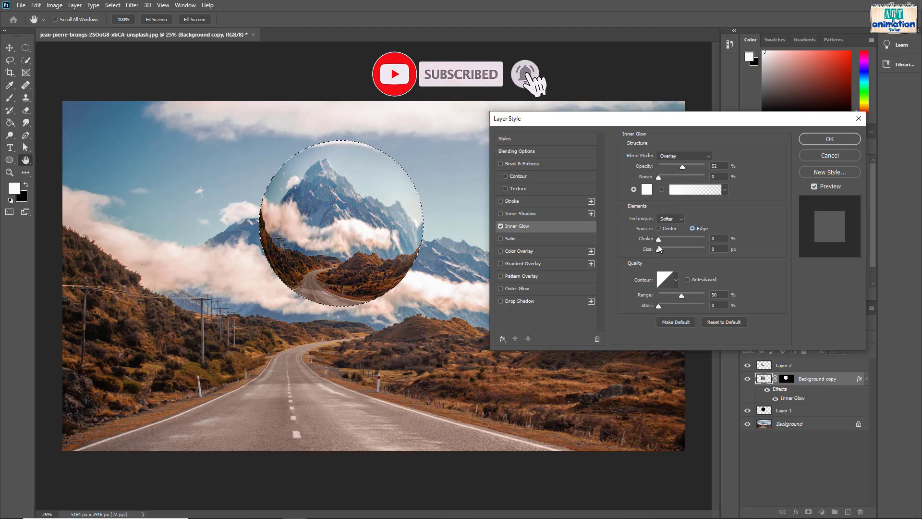
mouse_move(668, 252)
mouse_down()
mouse_move(689, 253)
mouse_move(679, 250)
mouse_up()
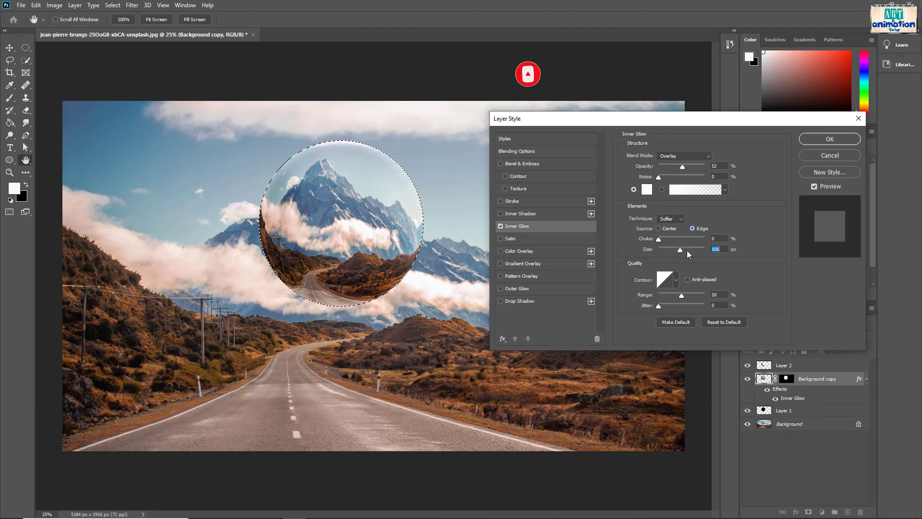
click(687, 251)
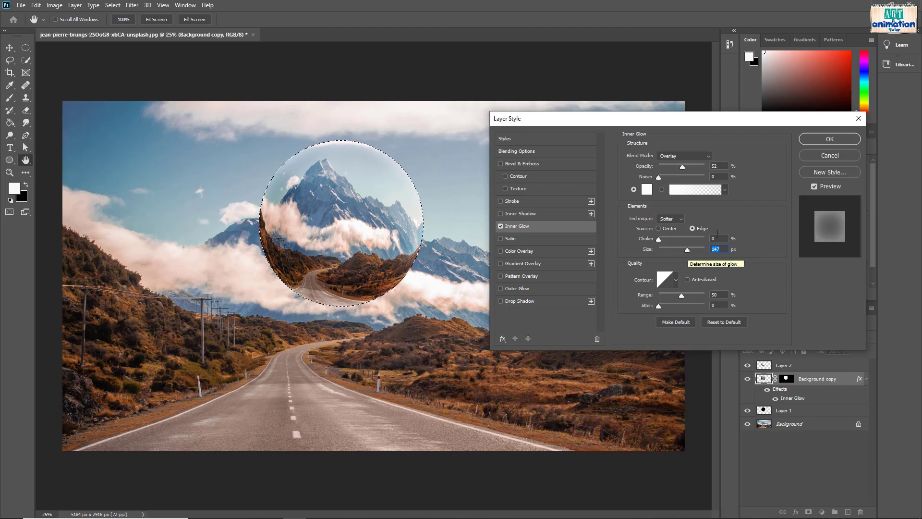
click(830, 139)
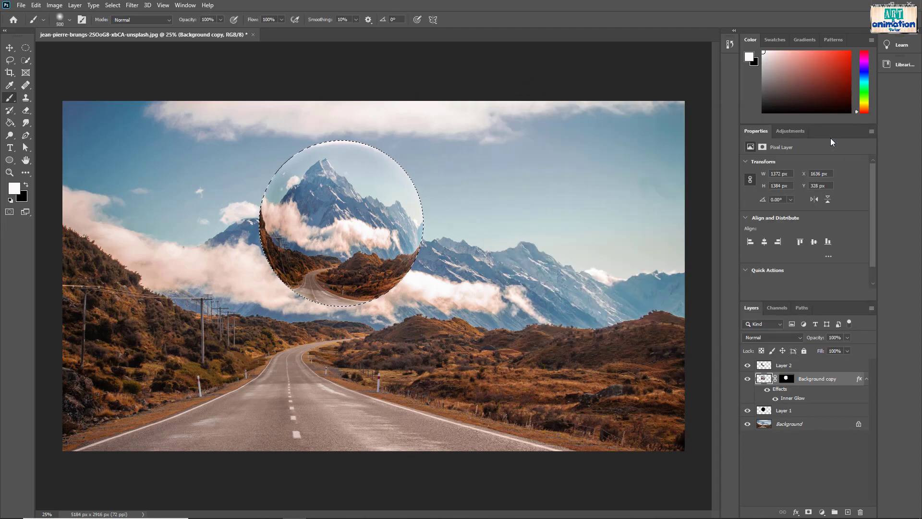
On a new layer above Layer 2, paint soft black shading along the sphere's left and lower edge and white over its upper right.
click(826, 365)
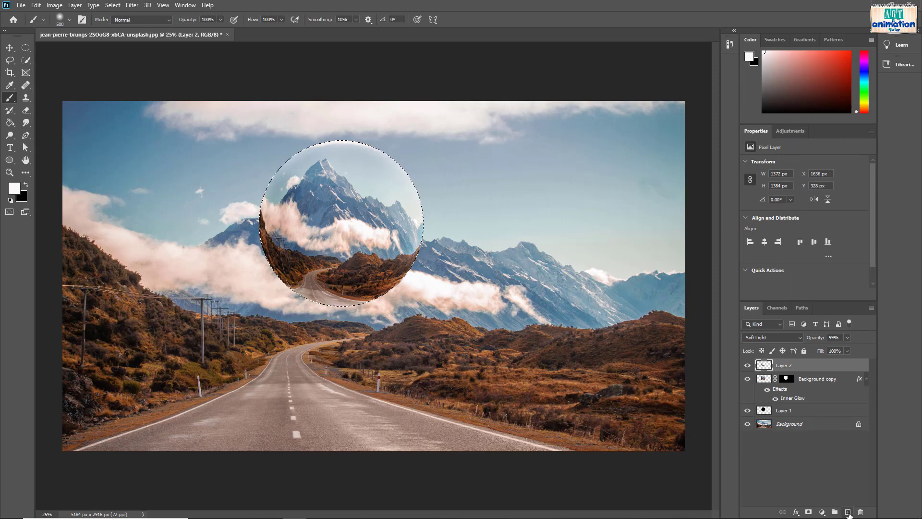
click(849, 512)
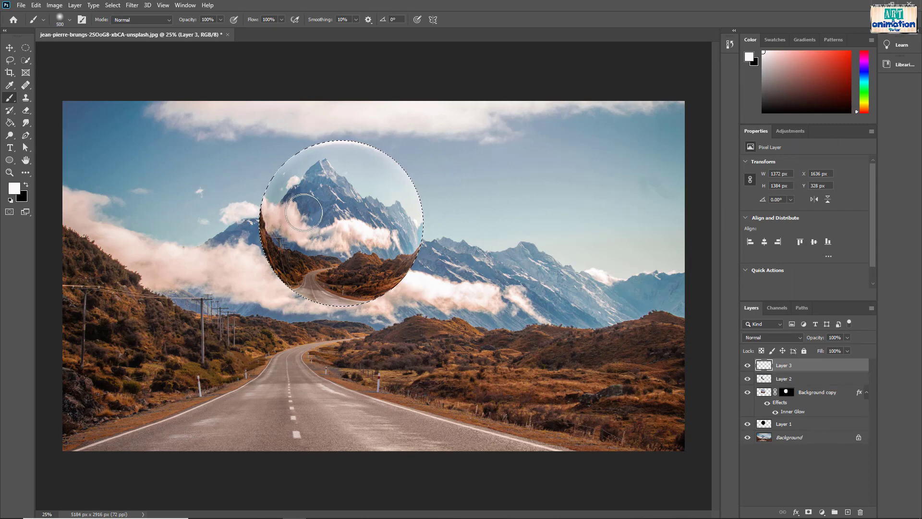
key(x)
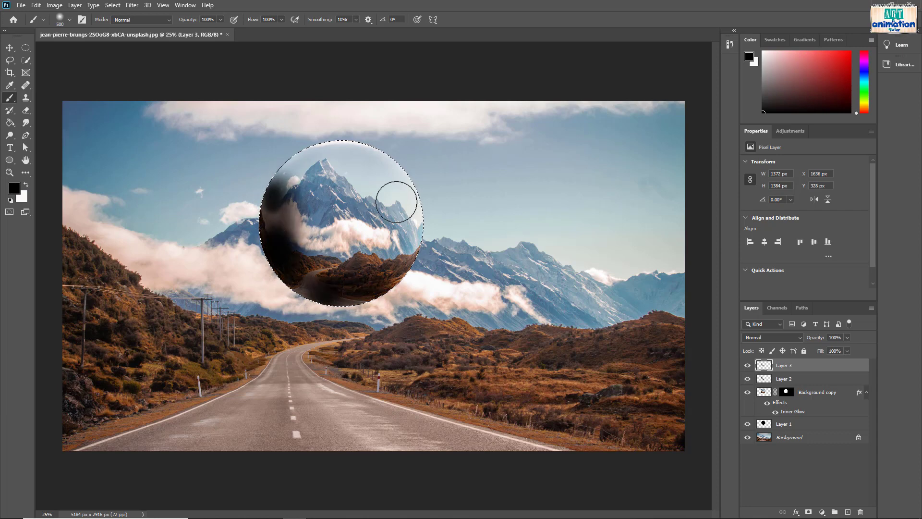
key(x)
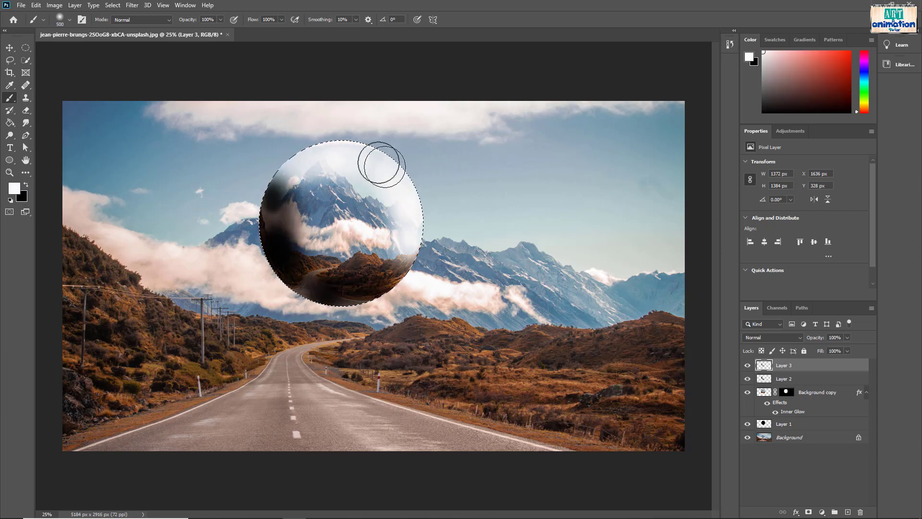
Set Layer 3's blend mode to Overlay and lower its opacity to below 30%.
click(801, 336)
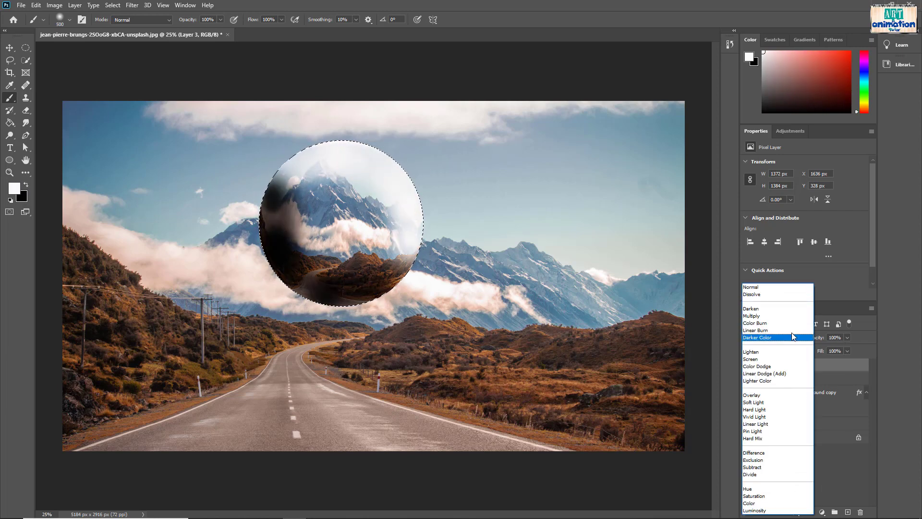
click(779, 400)
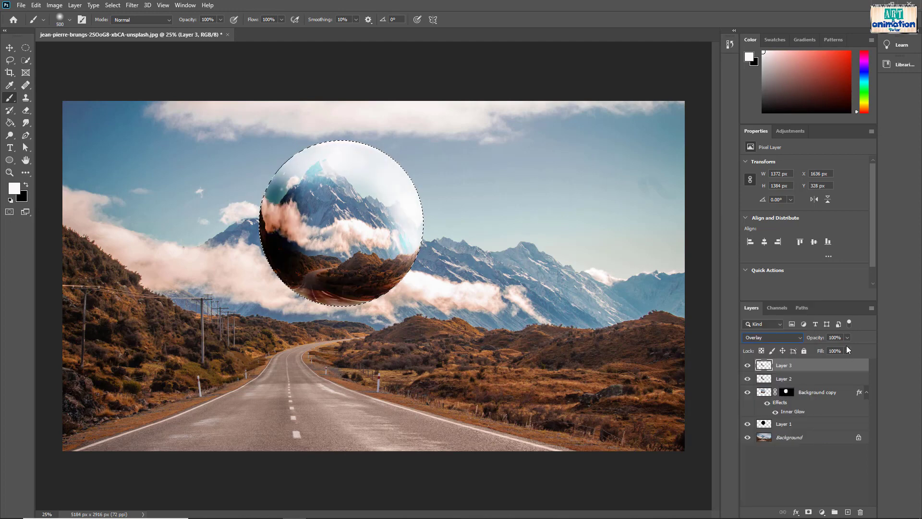
click(847, 338)
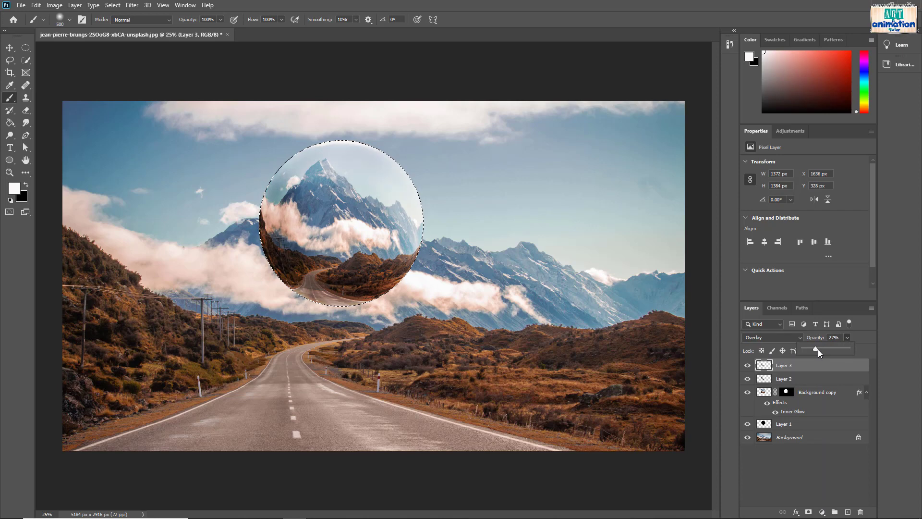
drag(813, 350, 810, 349)
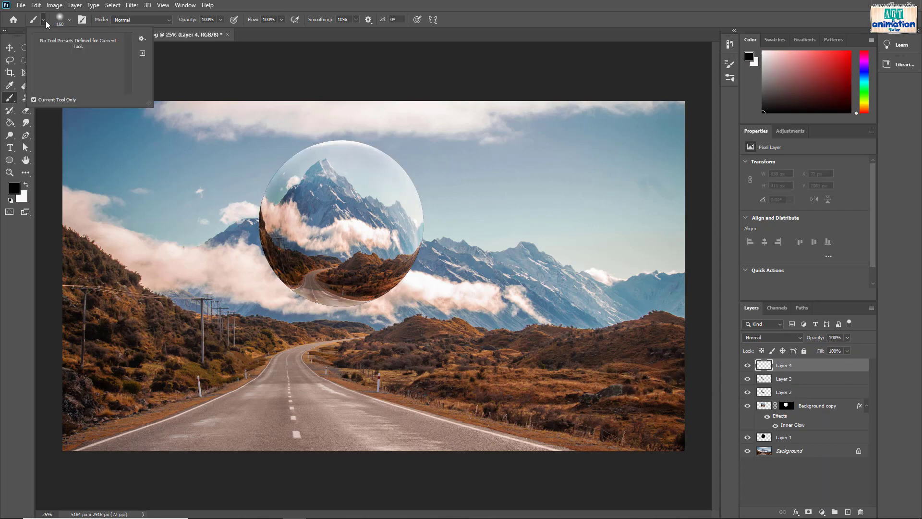
Paint a soft black oval on Layer 4 with a 150 px brush, then scale it to about 109% on the road beneath the sphere.
click(43, 20)
click(70, 20)
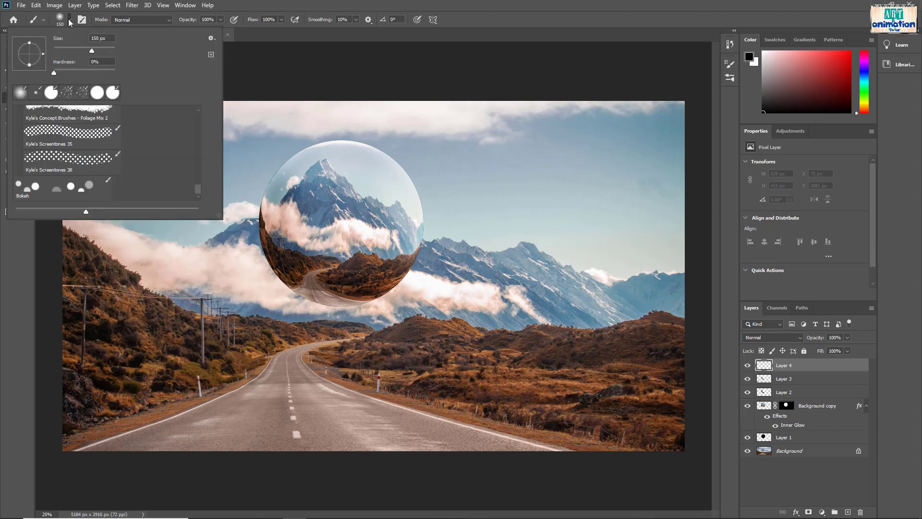
drag(201, 181, 191, 108)
double_click(74, 130)
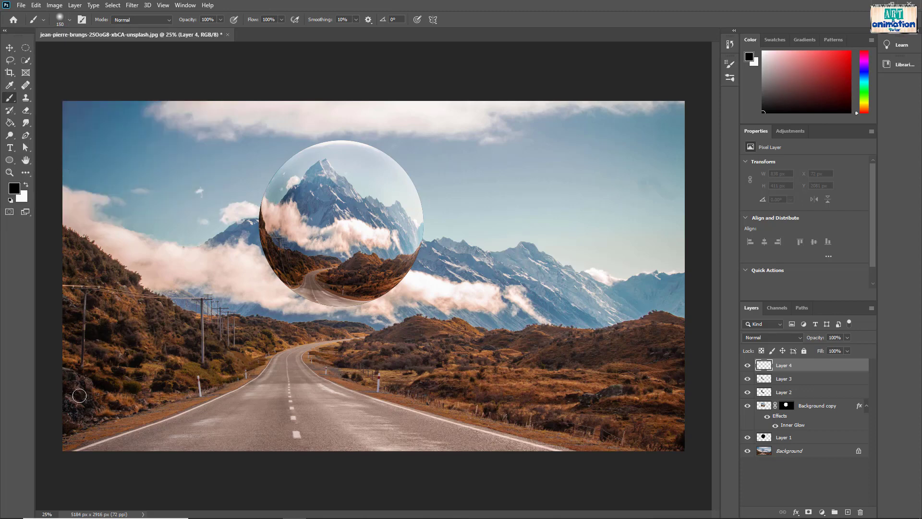
mouse_move(102, 385)
mouse_down()
mouse_move(122, 371)
mouse_move(87, 375)
mouse_move(121, 384)
mouse_move(140, 376)
mouse_move(110, 366)
mouse_move(90, 378)
mouse_move(139, 378)
mouse_move(125, 364)
mouse_move(102, 374)
mouse_up()
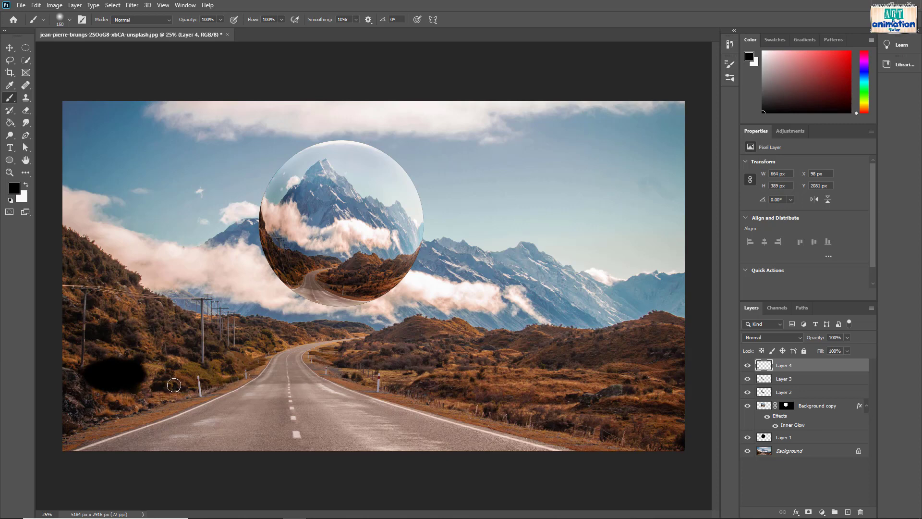
key(ctrl+t)
drag(118, 381, 359, 356)
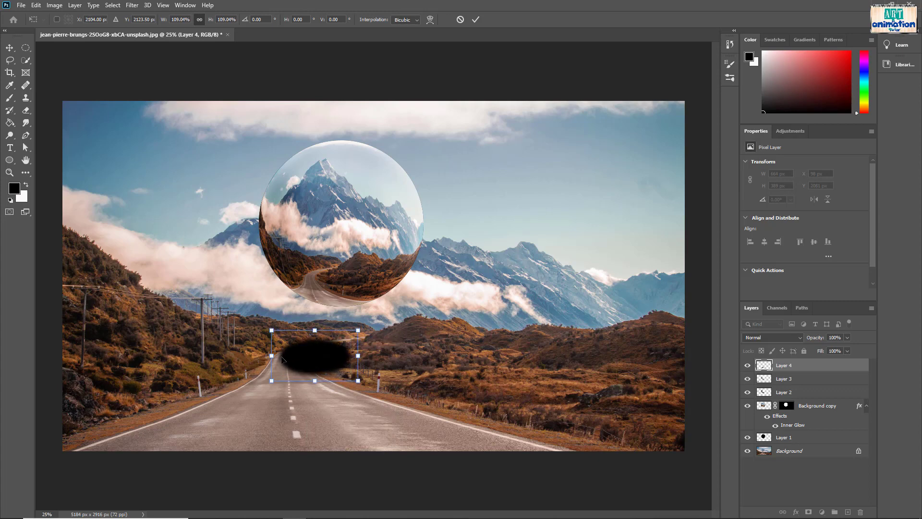
Set the black oval layer's blend mode to Linear Burn and its fill to 24%.
click(799, 339)
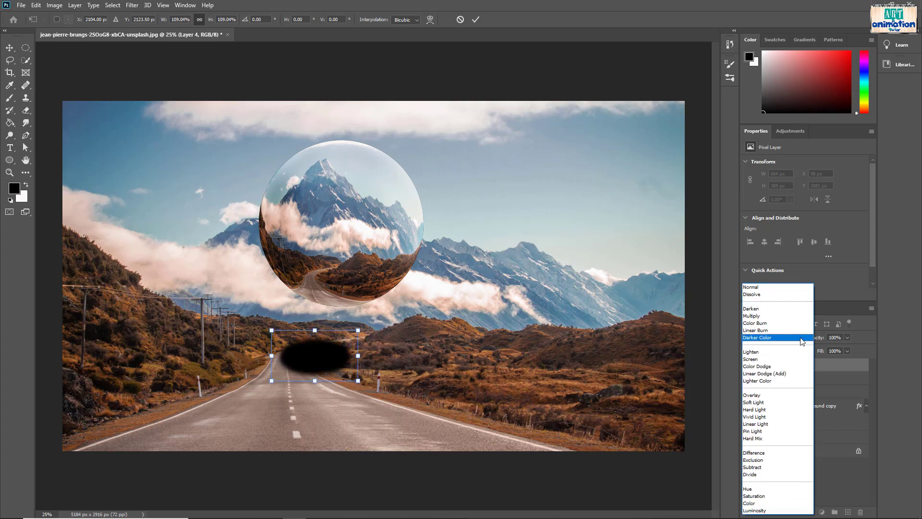
click(793, 330)
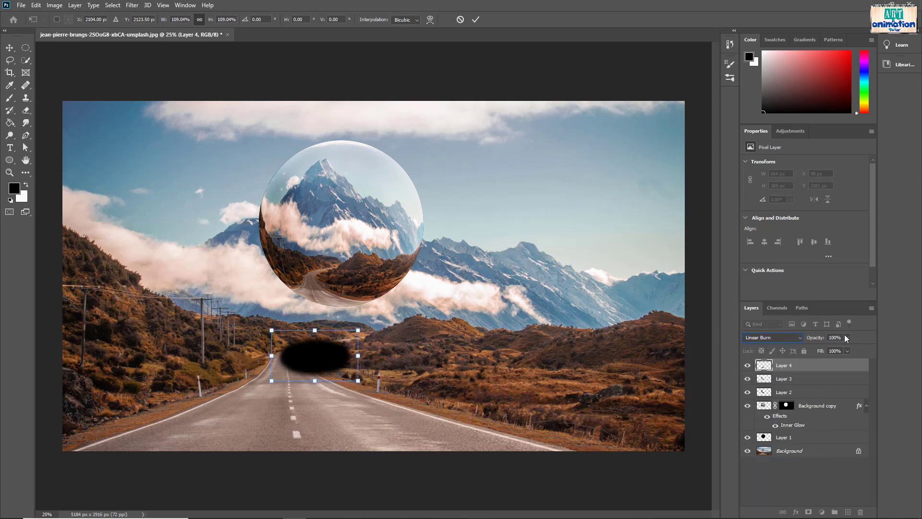
click(848, 351)
drag(849, 361, 814, 367)
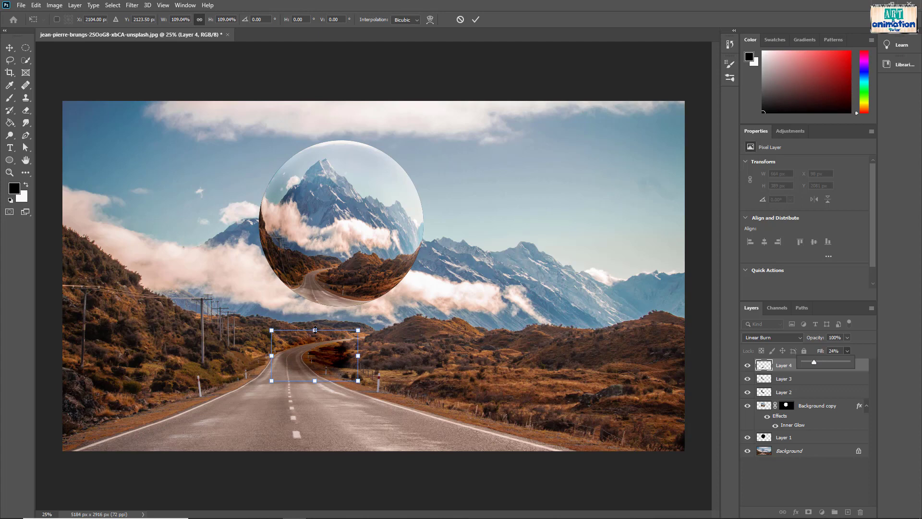
Stretch the oval shadow to about 137% width and 105% height, set its fill to 28%, and apply the transform.
drag(315, 329, 315, 335)
drag(275, 381, 258, 379)
drag(353, 357, 368, 357)
drag(315, 335, 315, 328)
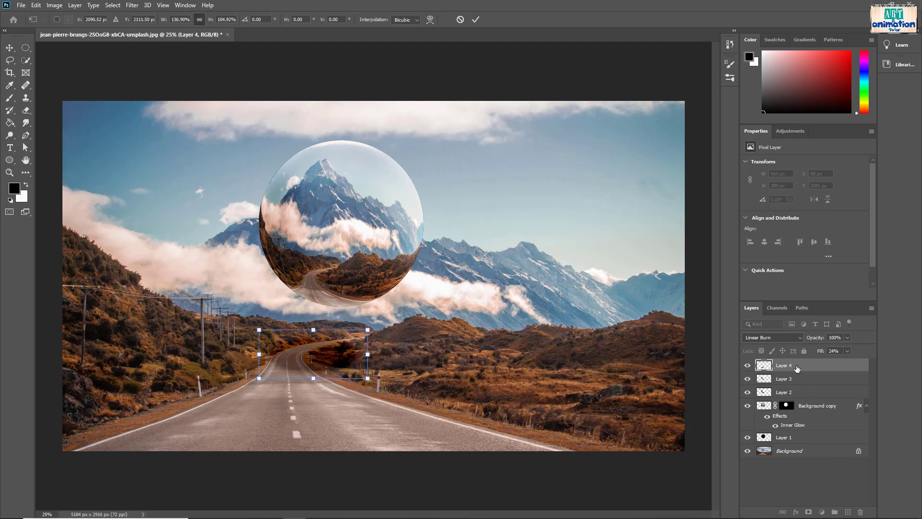
click(847, 351)
drag(836, 362, 838, 364)
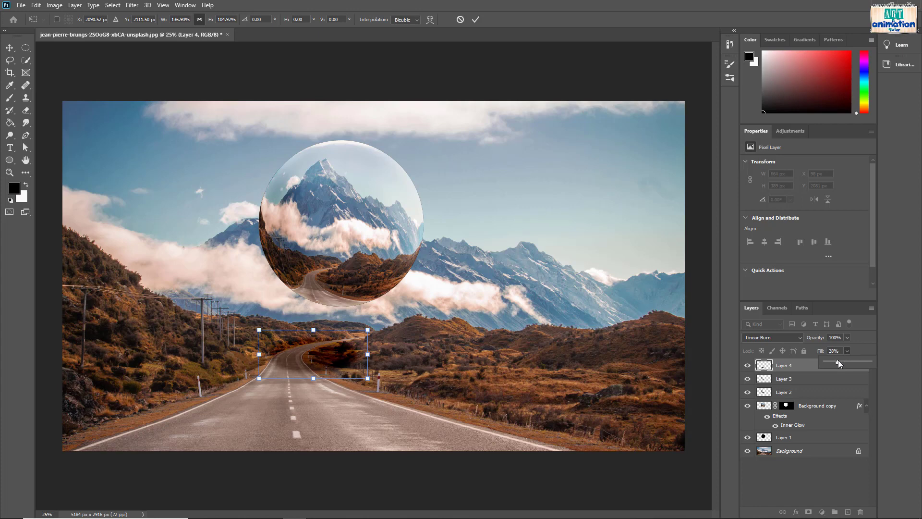
key(Return)
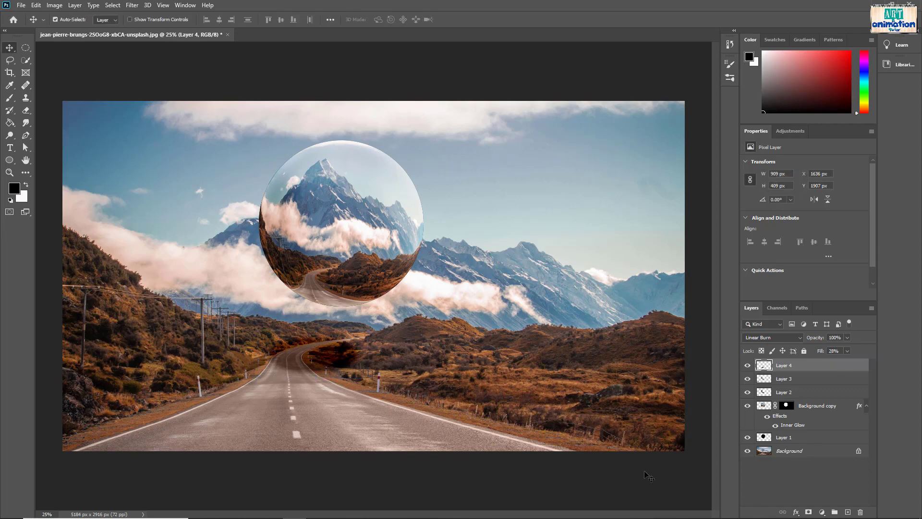